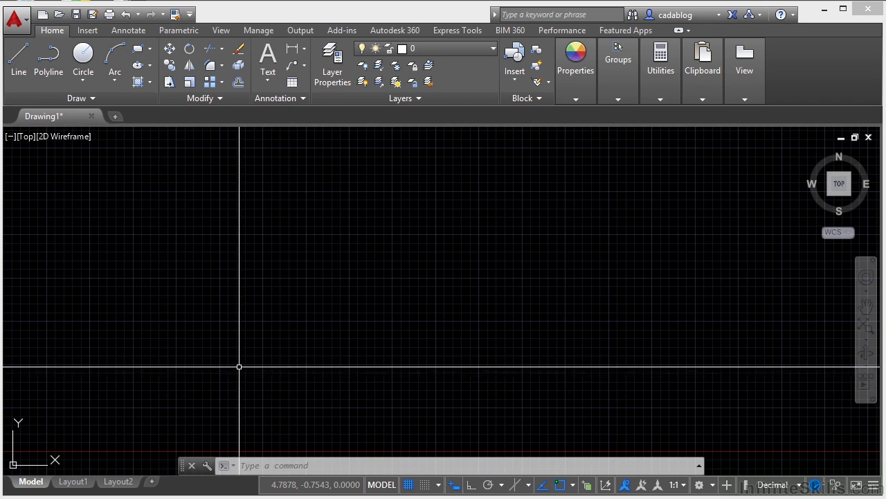
Draw a two-corner rectangle with RECTANG in model space, re-centre it, and view it on Layout1.
type("rec")
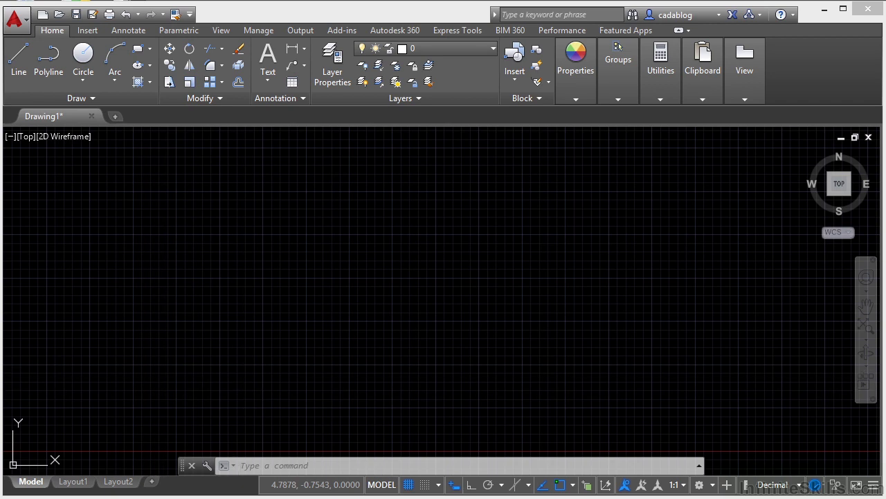
key("Return")
left_click(281, 198)
left_click(407, 291)
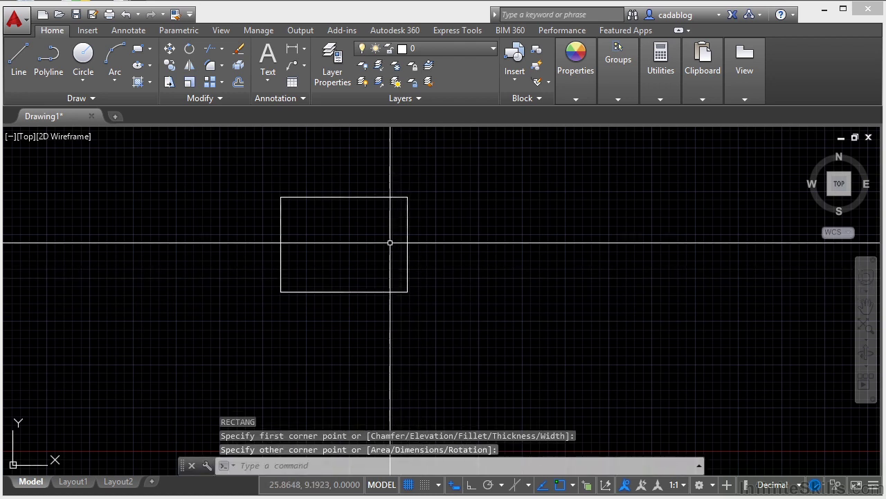
middle_click_drag(353, 233, 394, 257)
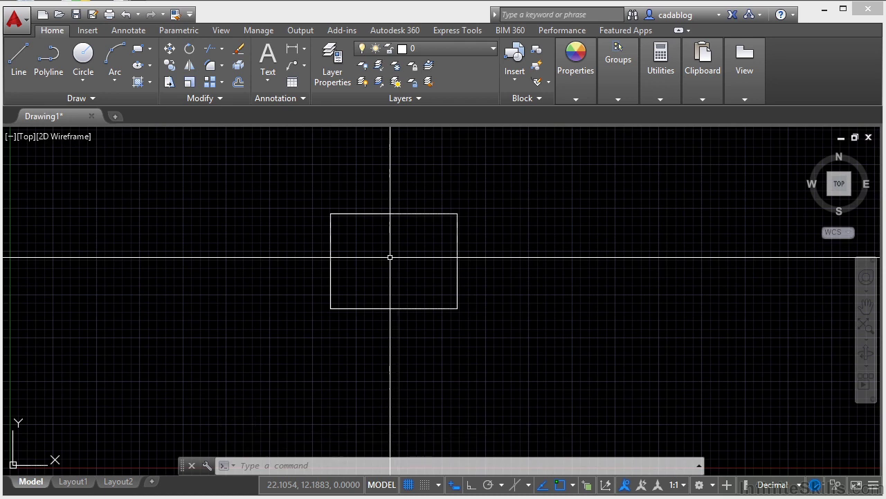
left_click(69, 481)
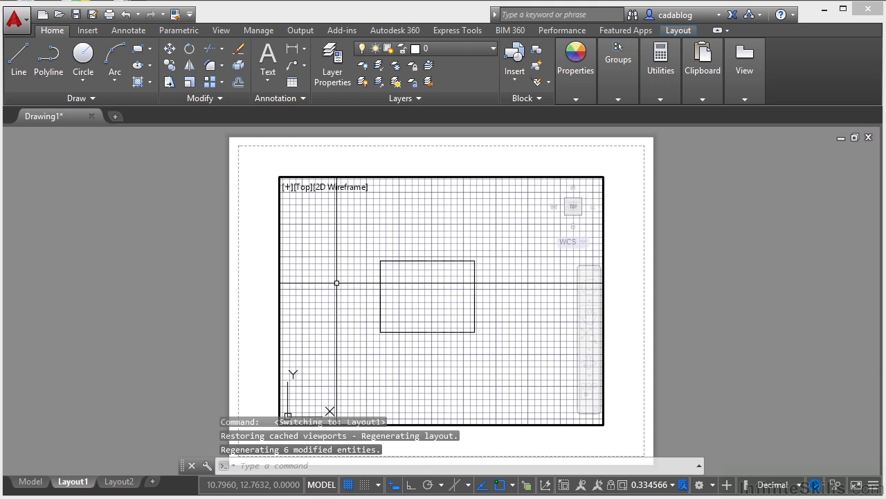
Zoom out inside the Layout1 viewport so the rectangle sits small at upper-left, then return to paper space.
double_click(277, 288)
middle_click_drag(349, 309, 359, 286)
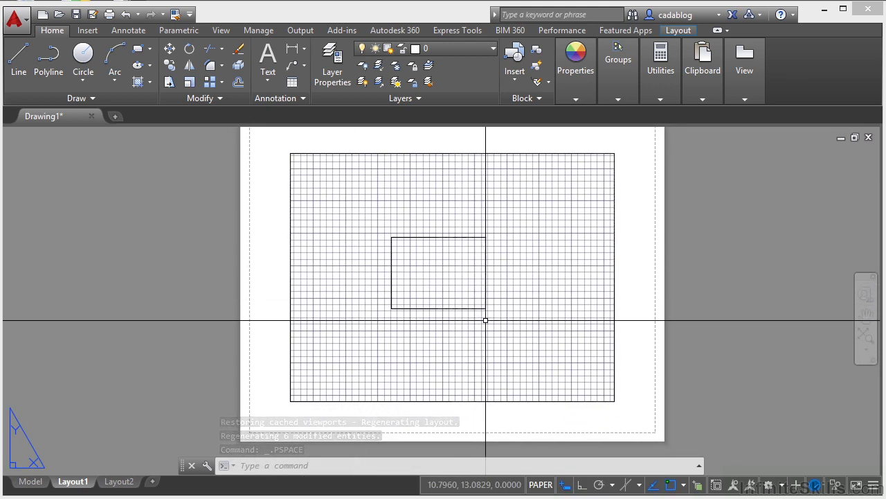
left_click(515, 302)
double_click(516, 302)
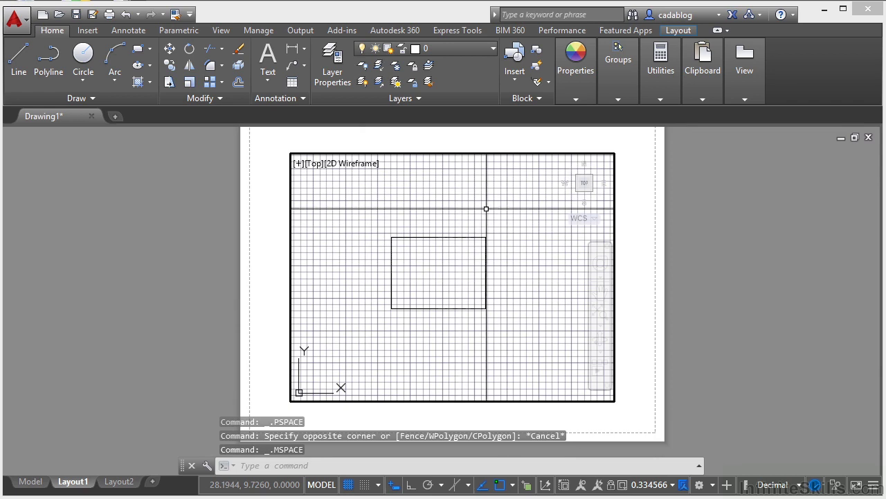
scroll(437, 270, "up", 2)
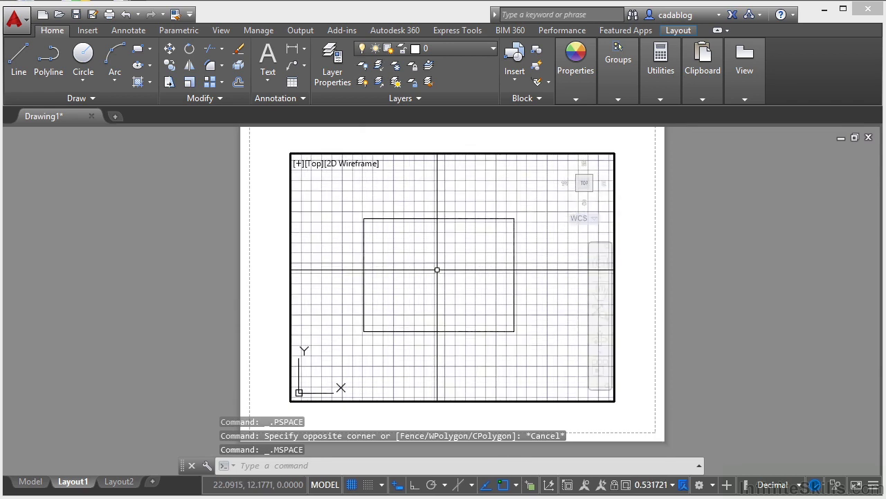
scroll(437, 270, "down", 4)
middle_click_drag(439, 272, 348, 207)
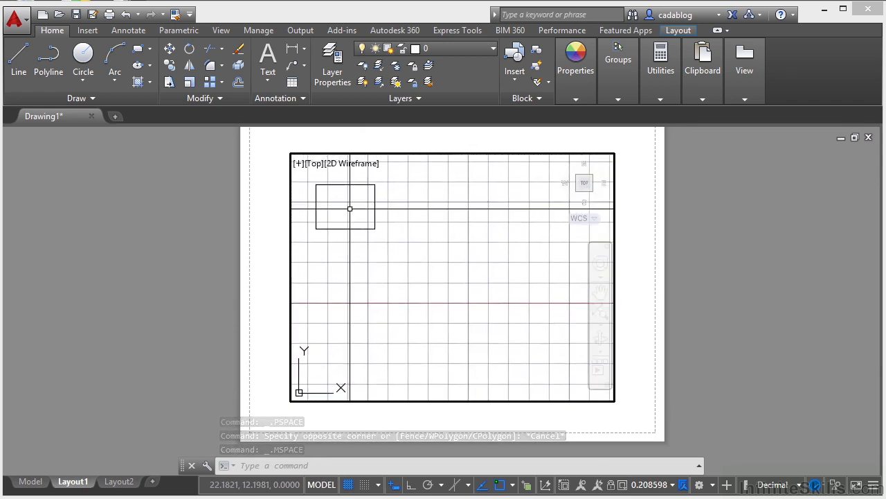
scroll(366, 230, "down", 2)
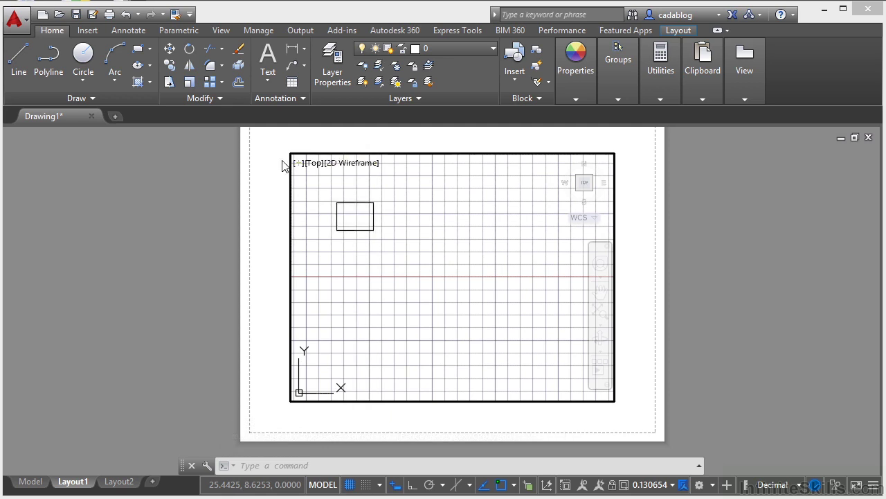
double_click(267, 274)
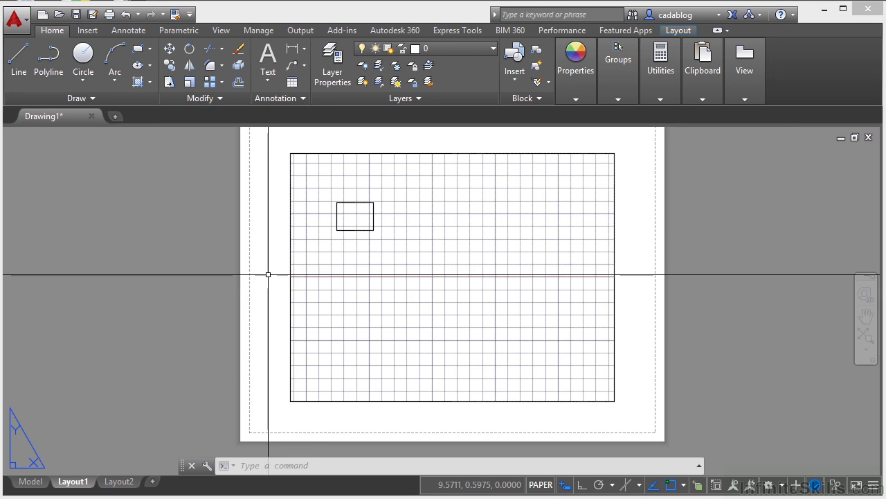
Shrink the layout viewport into the sheet's upper-left area by stretching its bottom-right corner.
left_click(432, 354)
left_click(424, 411)
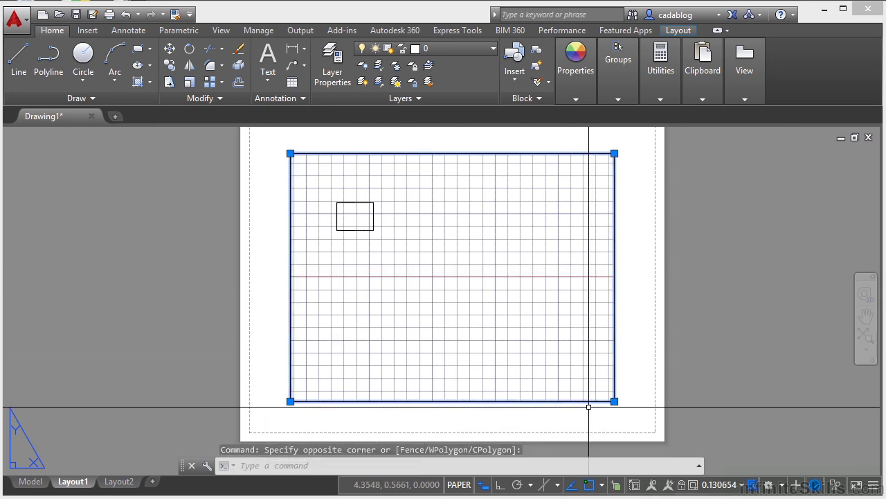
left_click(614, 400)
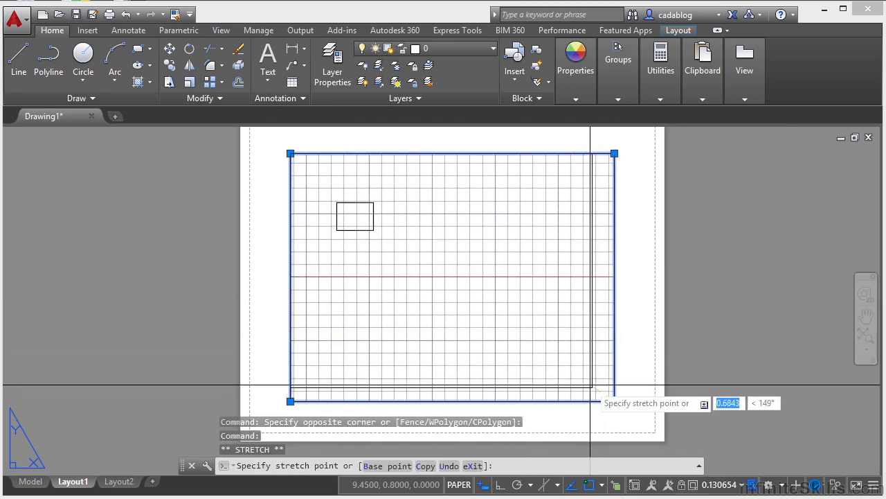
left_click(414, 256)
key("Escape")
key("Escape")
Copy the small viewport to the right, bottom-right and bottom-left, making four viewports.
type("cp")
key("Return")
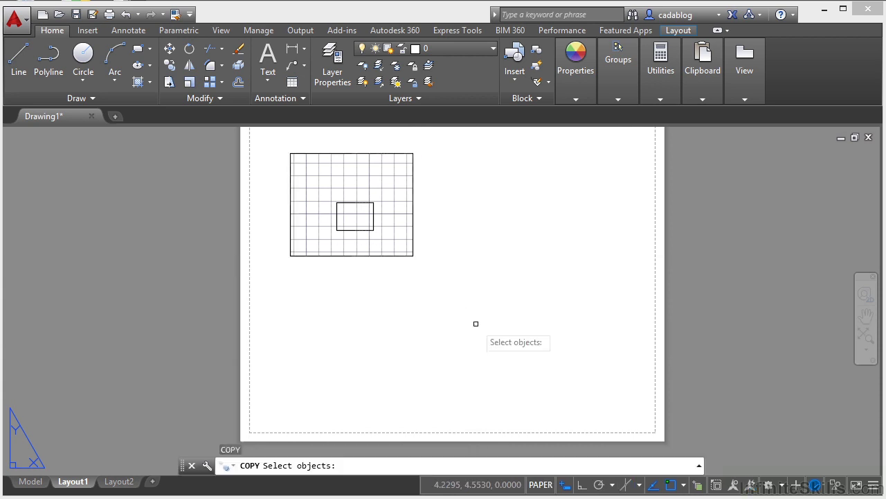
left_click(432, 259)
left_click(394, 228)
key("Return")
left_click(392, 229)
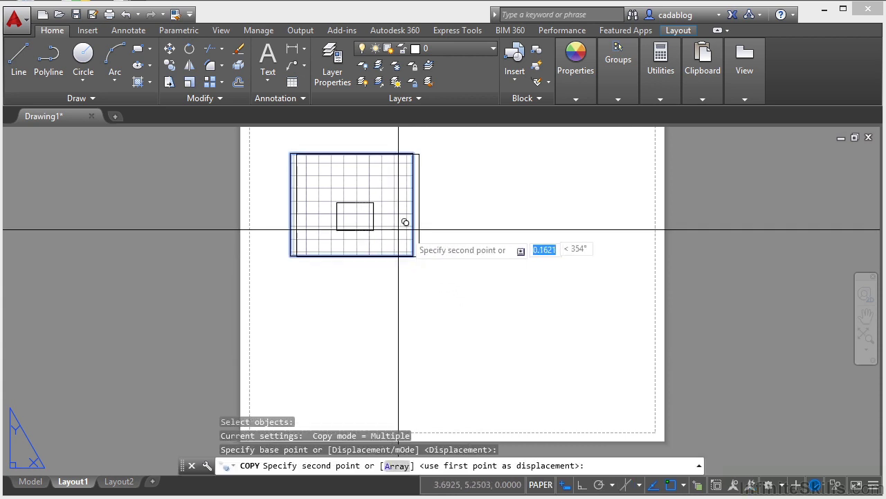
left_click(567, 233)
left_click(564, 369)
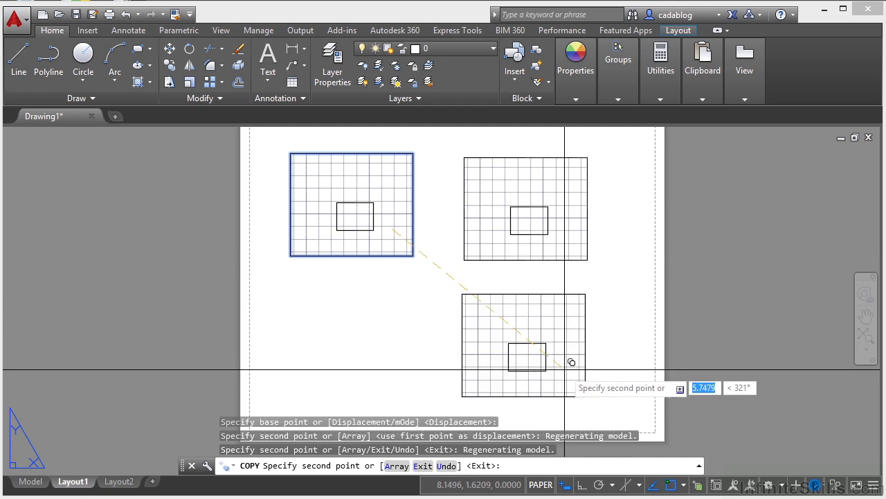
left_click(387, 362)
key("Return")
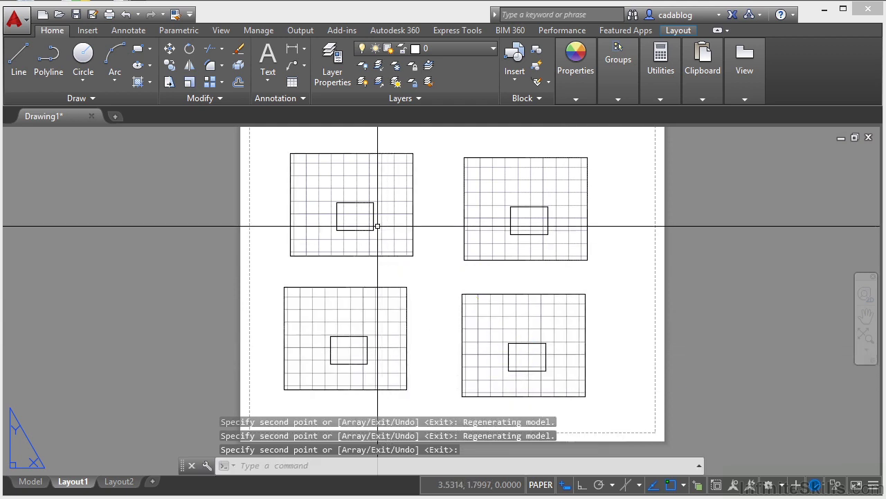
Pan the top-left viewport's view, and zoom out the top-right one so the rectangle sits small at right.
double_click(376, 224)
middle_click_drag(365, 219, 374, 212)
double_click(438, 220)
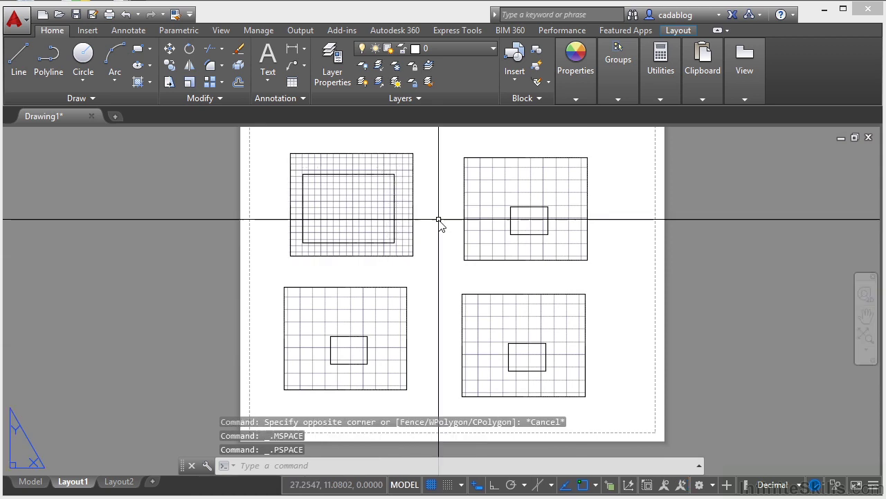
double_click(504, 224)
scroll(531, 227, "down", 2)
scroll(531, 229, "down", 2)
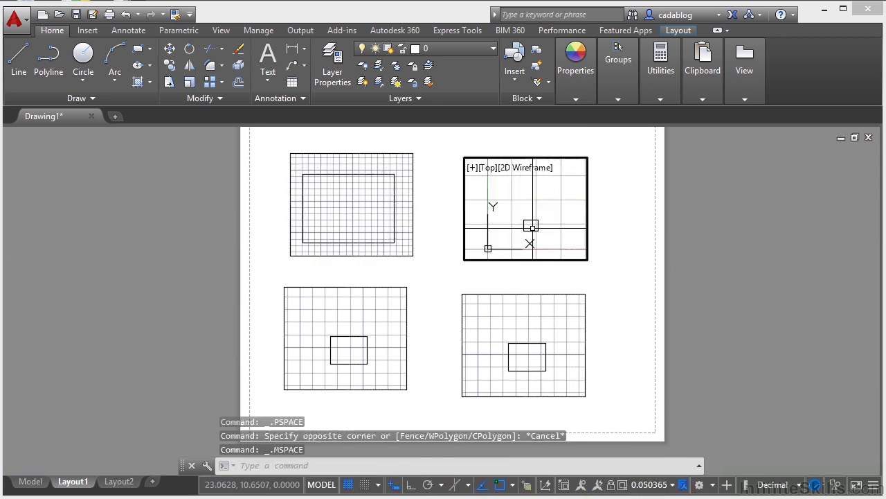
middle_click_drag(530, 232, 560, 232)
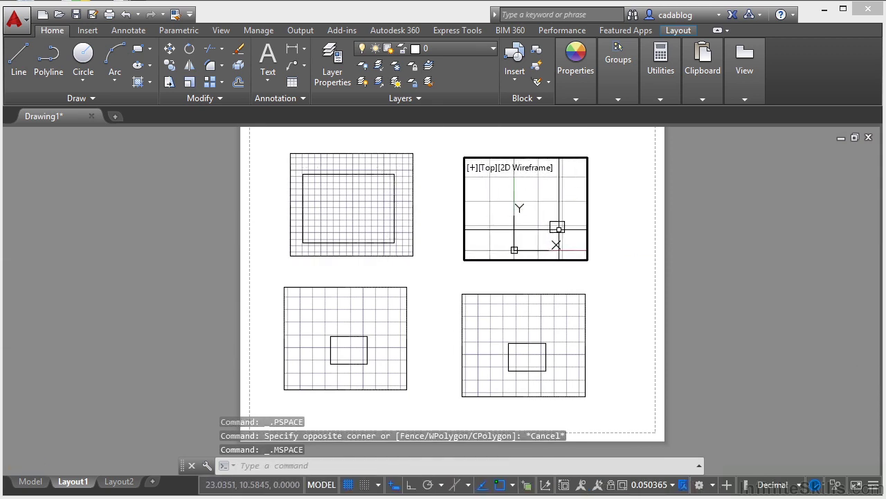
double_click(609, 246)
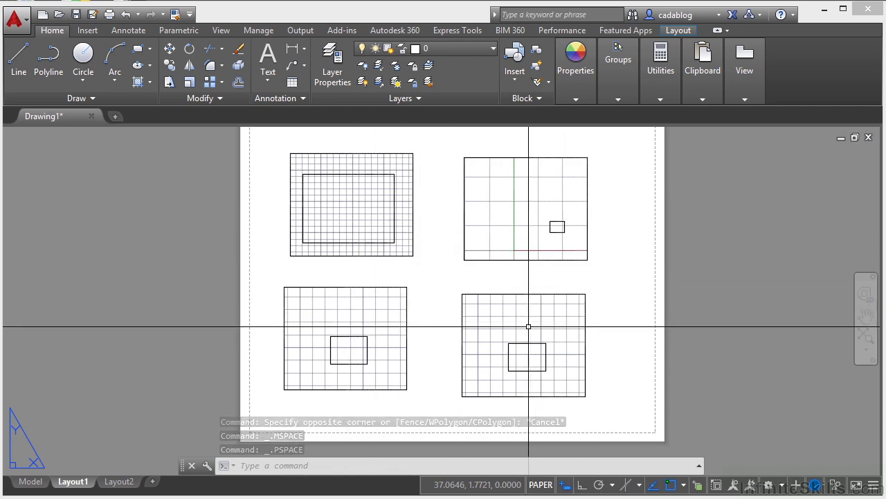
In model space, add a 7.3189 linear dimension across the rectangle's top corners.
left_click(31, 481)
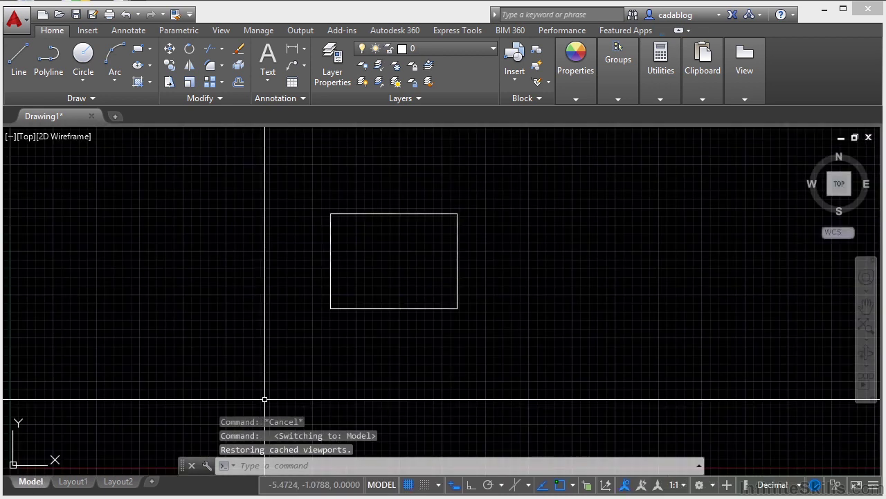
left_click(293, 49)
left_click(330, 214)
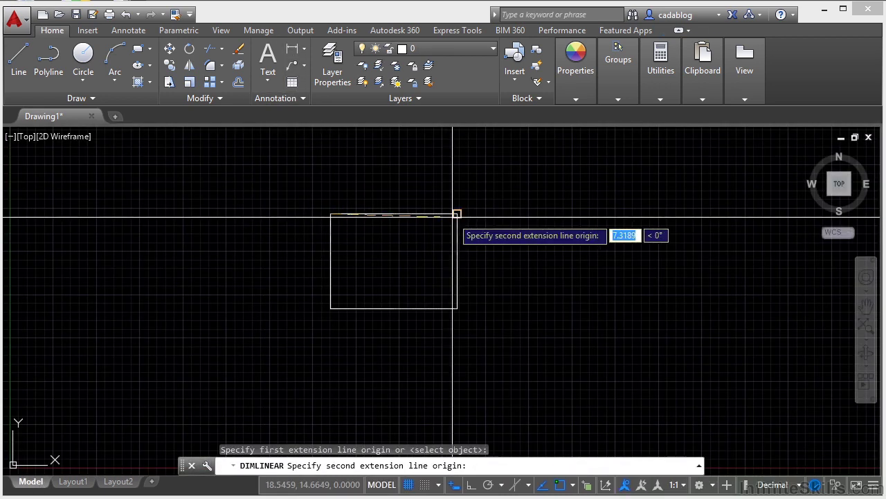
left_click(458, 214)
left_click(404, 249)
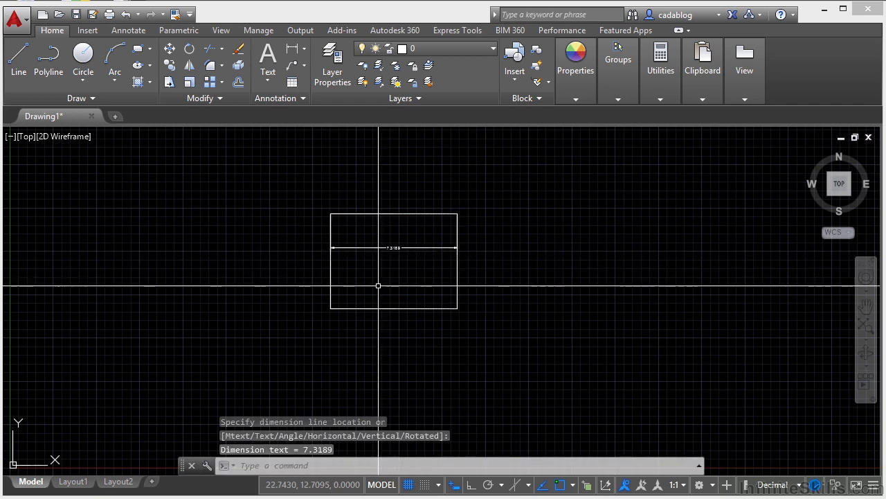
Back on Layout1, zoom the lower-right viewport and erase the model-space 7.3189 dimension.
left_click(75, 481)
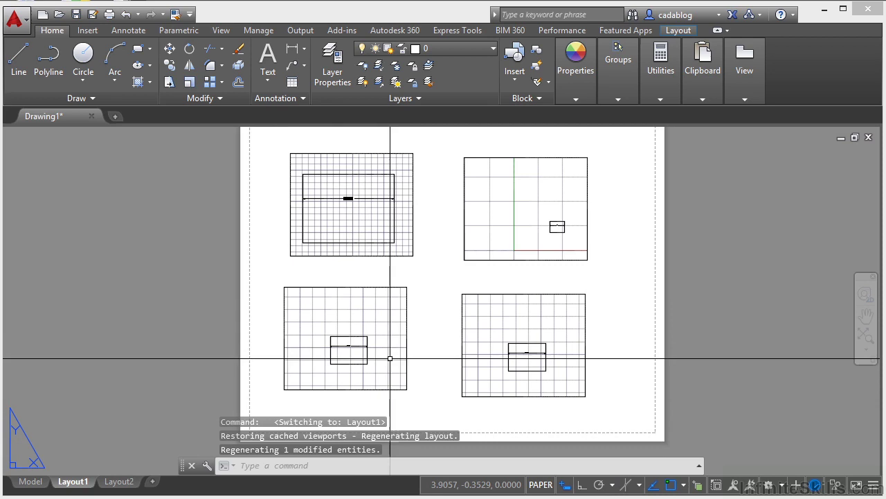
double_click(531, 352)
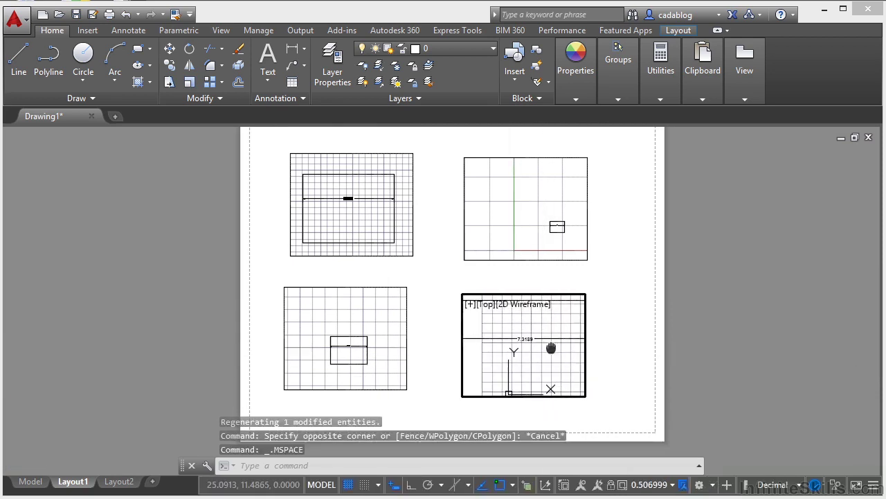
scroll(547, 349, "up", 4)
double_click(605, 353)
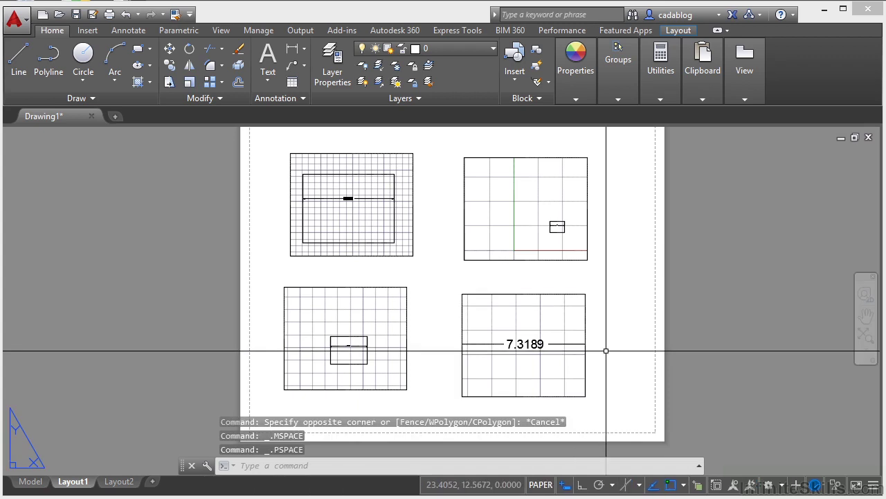
left_click(559, 328)
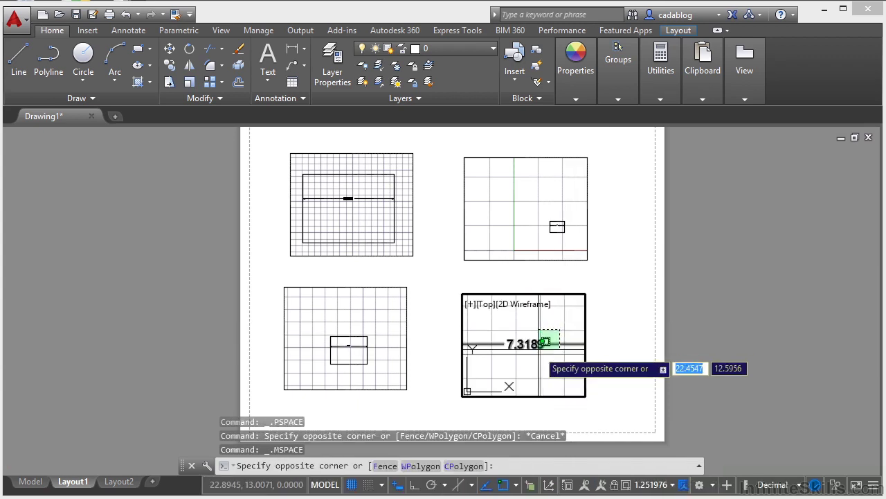
left_click(548, 351)
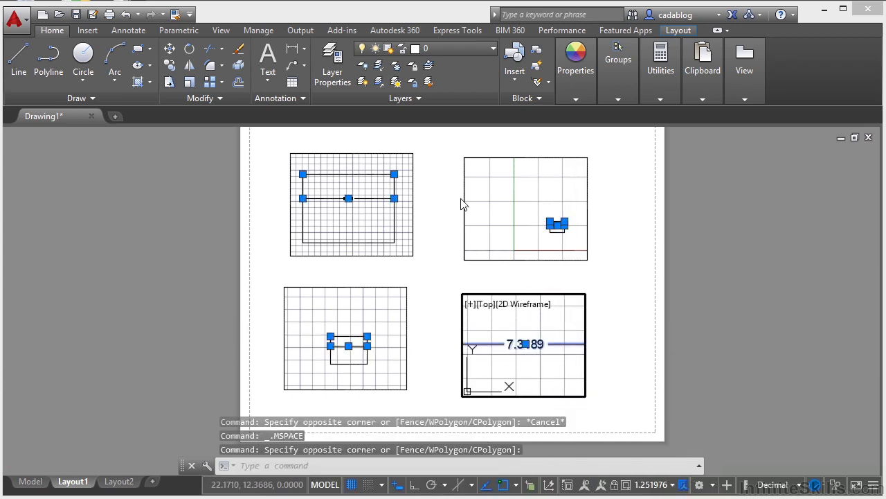
right_click(499, 361)
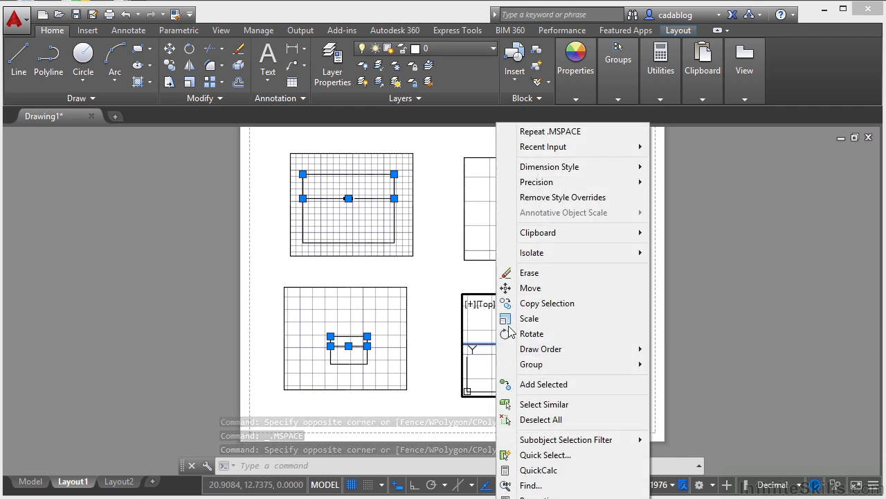
left_click(516, 276)
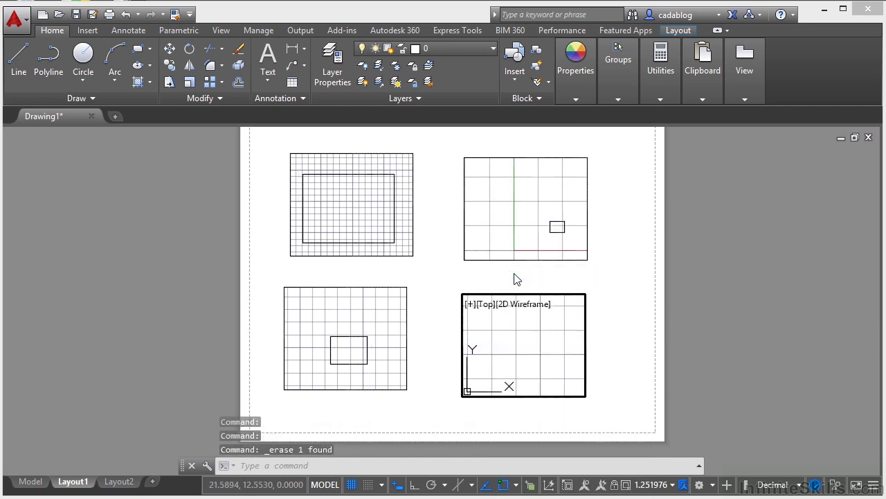
double_click(437, 315)
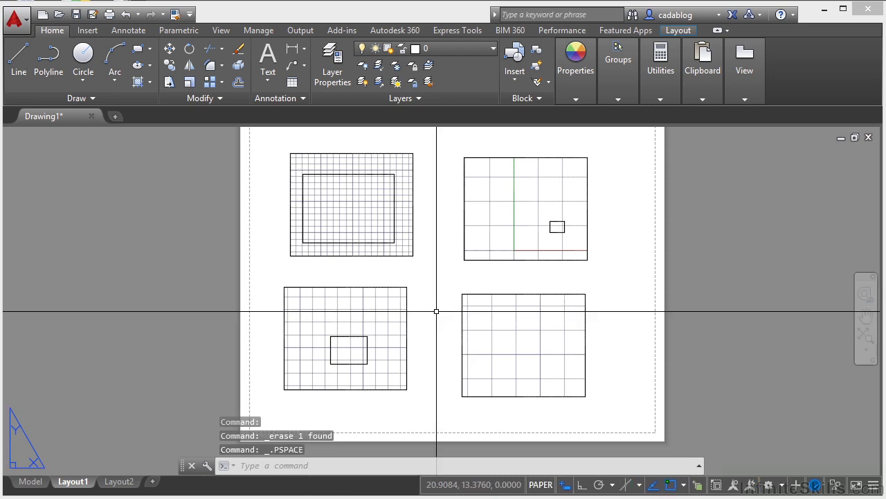
Dimension the rectangle's top edge in paper space in the lower-left, top-left and top-right viewports (7.3189 each).
left_click(292, 49)
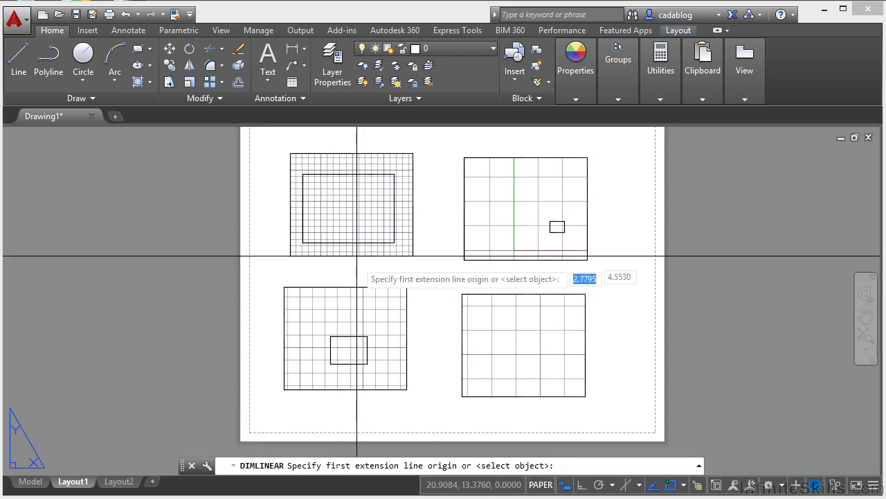
left_click(332, 335)
left_click(365, 337)
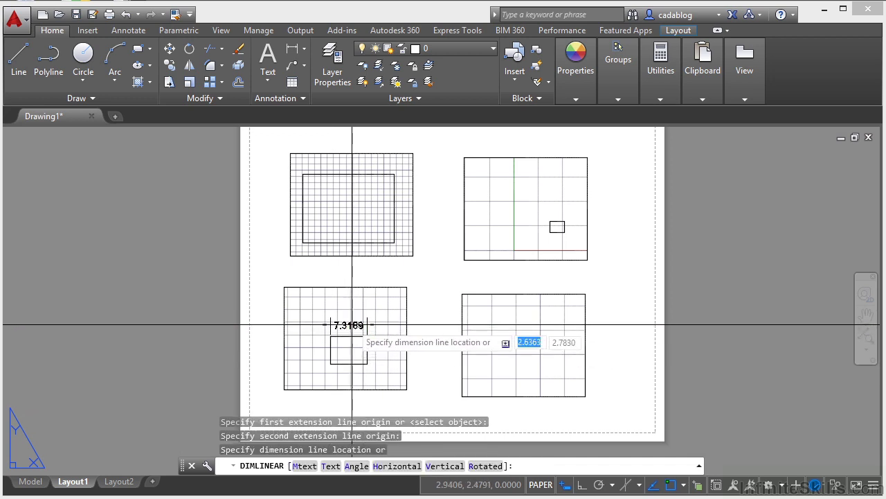
left_click(354, 320)
key("Return")
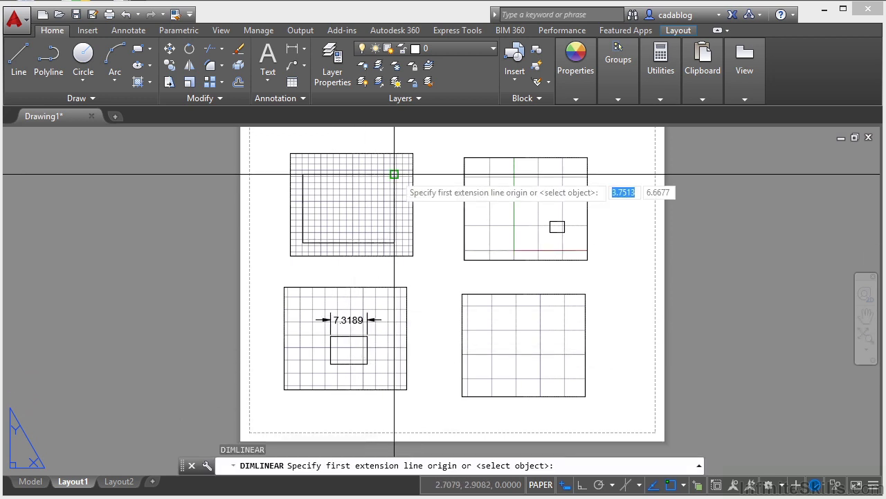
left_click(395, 174)
left_click(305, 181)
left_click(377, 197)
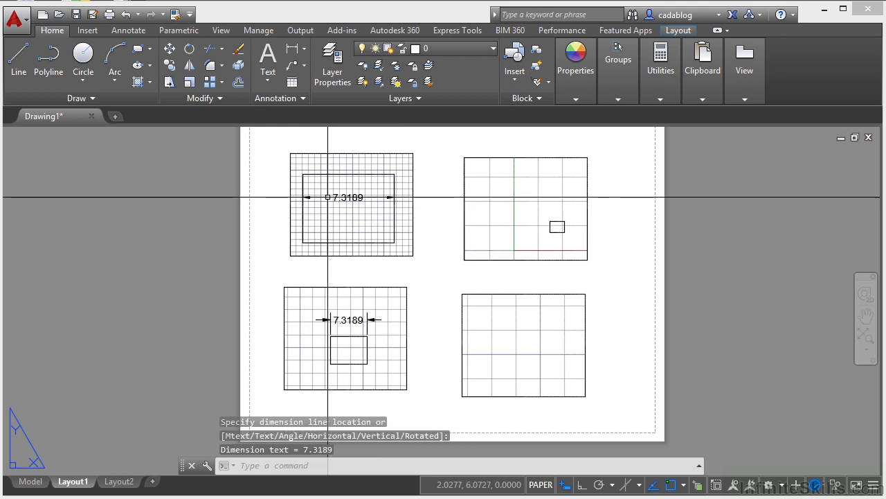
key("Return")
left_click(554, 221)
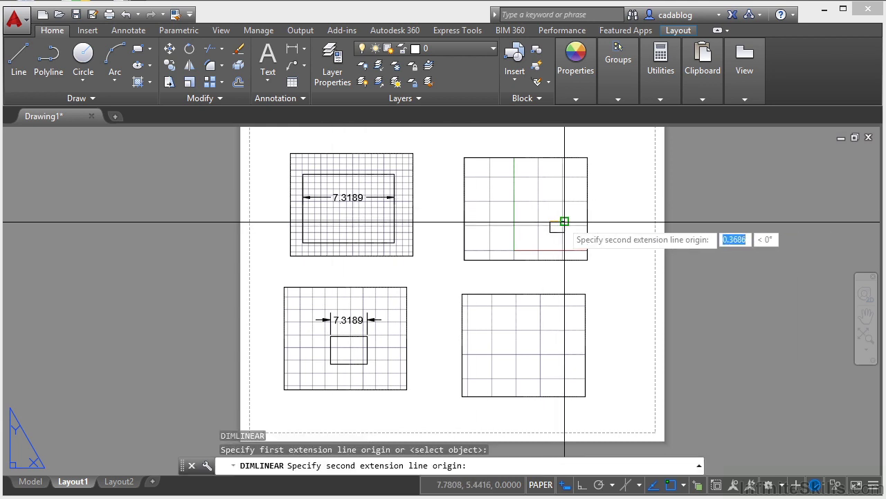
left_click(563, 222)
left_click(552, 209)
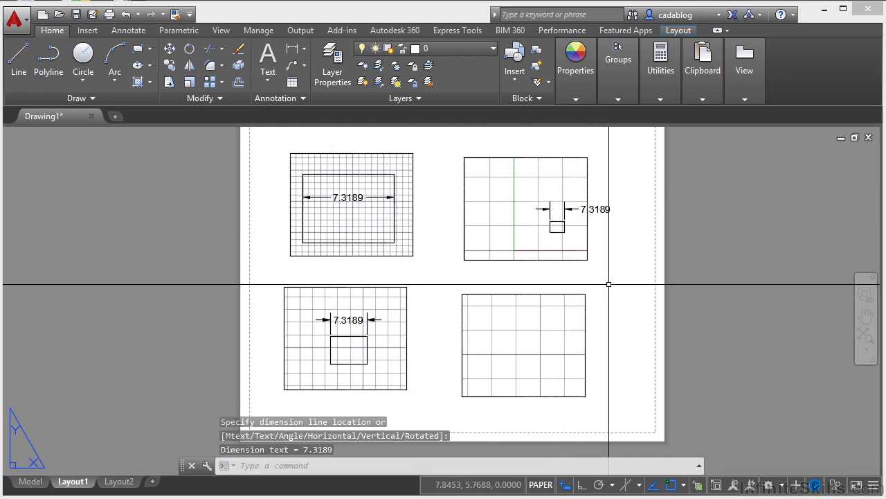